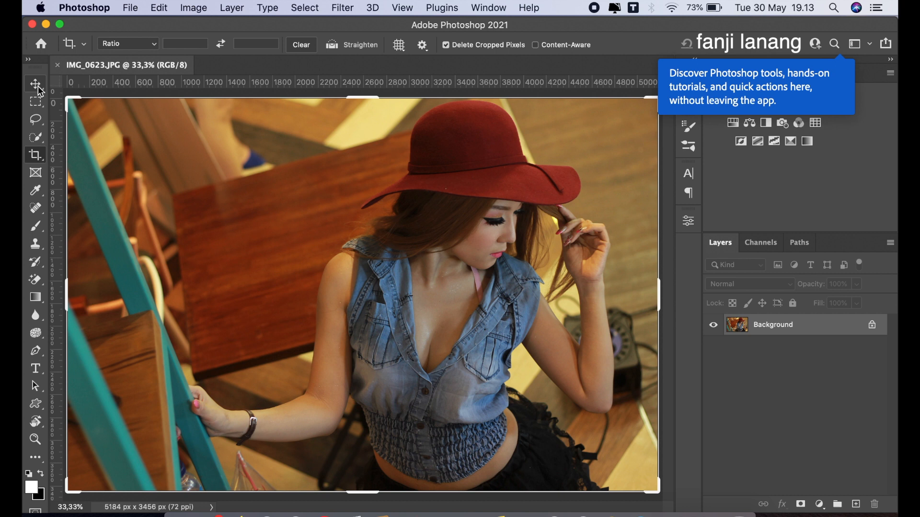
Duplicate the Background layer and open the copy in the Camera Raw filter
click(37, 86)
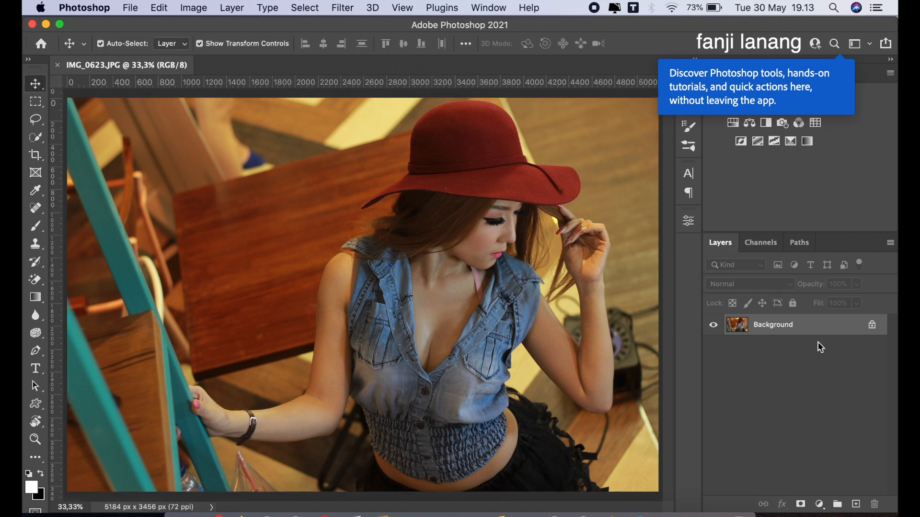
drag(821, 332, 857, 503)
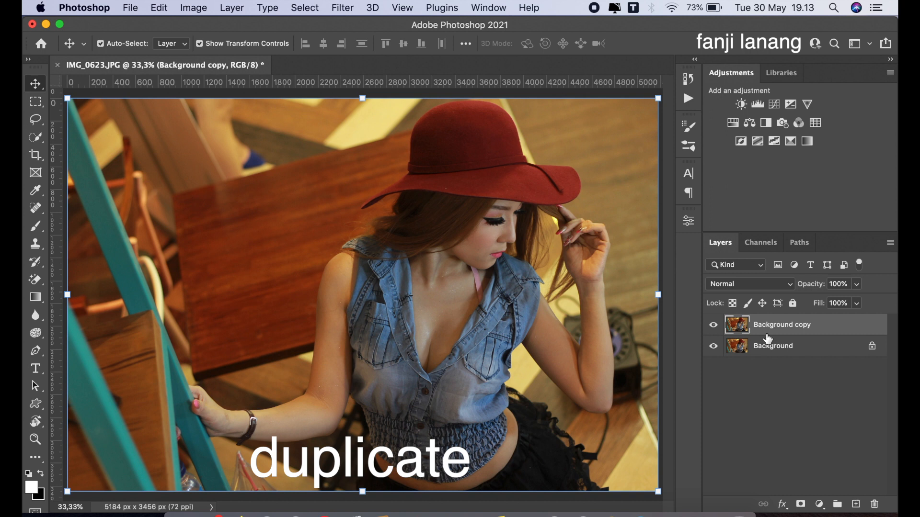
click(353, 10)
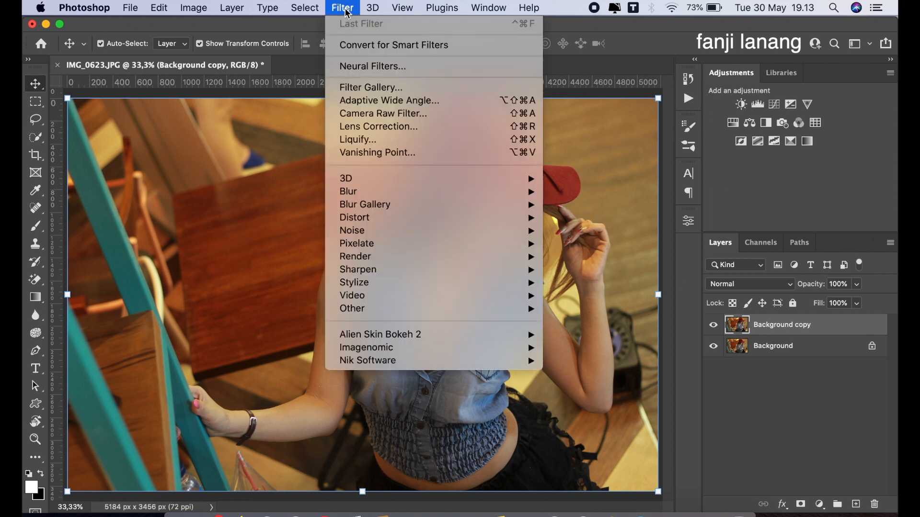
click(391, 114)
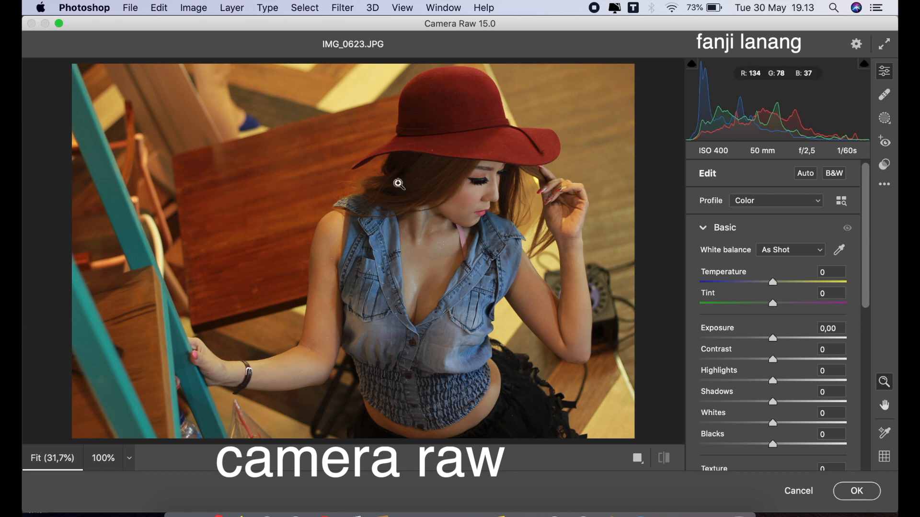
Set Highlights to -45, Shadows to +100, Blacks to -56, Texture to -15 and Clarity to +10, and compare with the default settings
click(712, 232)
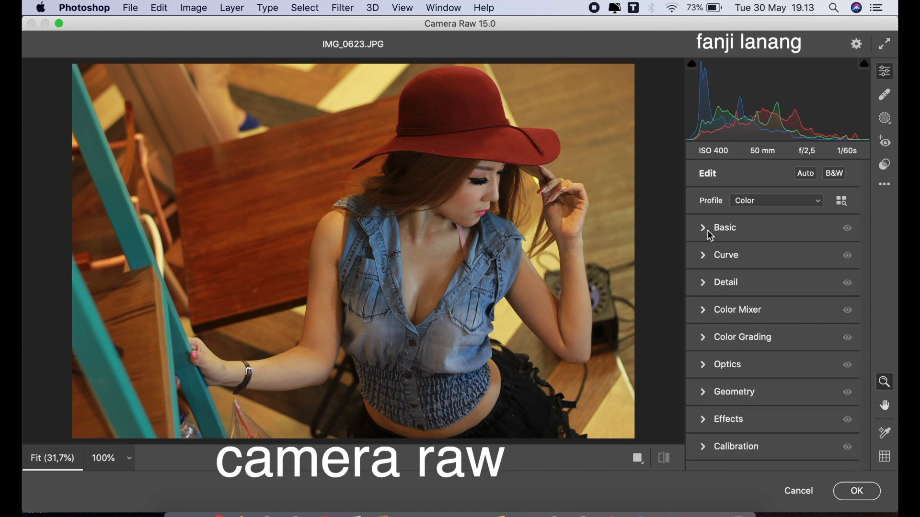
click(708, 231)
drag(759, 327, 704, 325)
drag(781, 347, 894, 344)
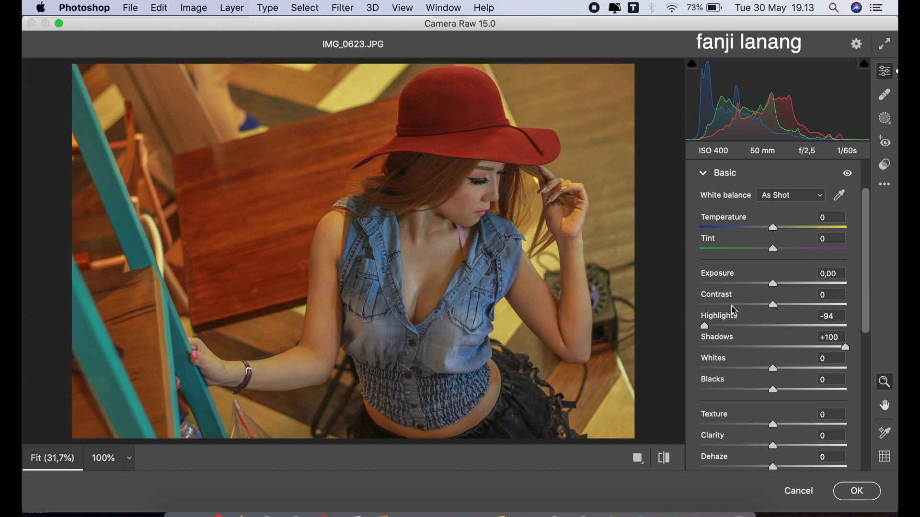
drag(738, 328, 741, 333)
drag(745, 389, 764, 447)
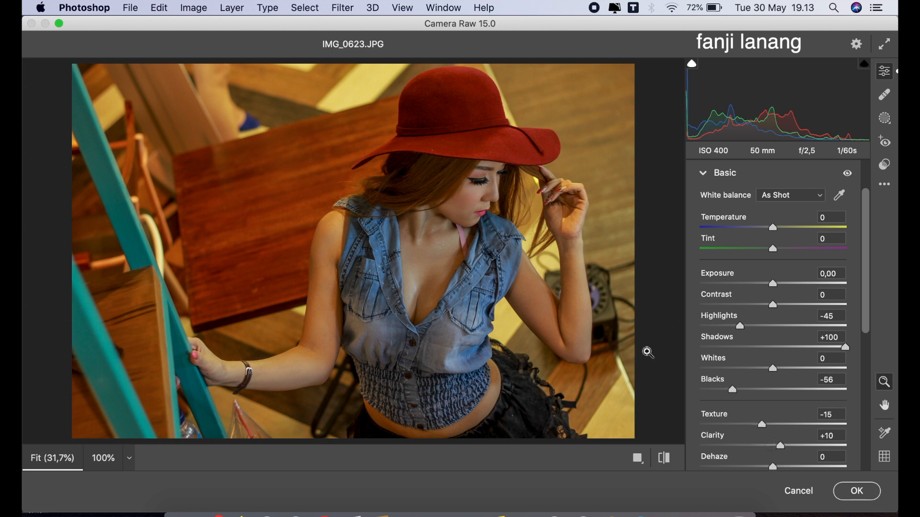
click(668, 459)
click(669, 458)
drag(865, 275, 866, 230)
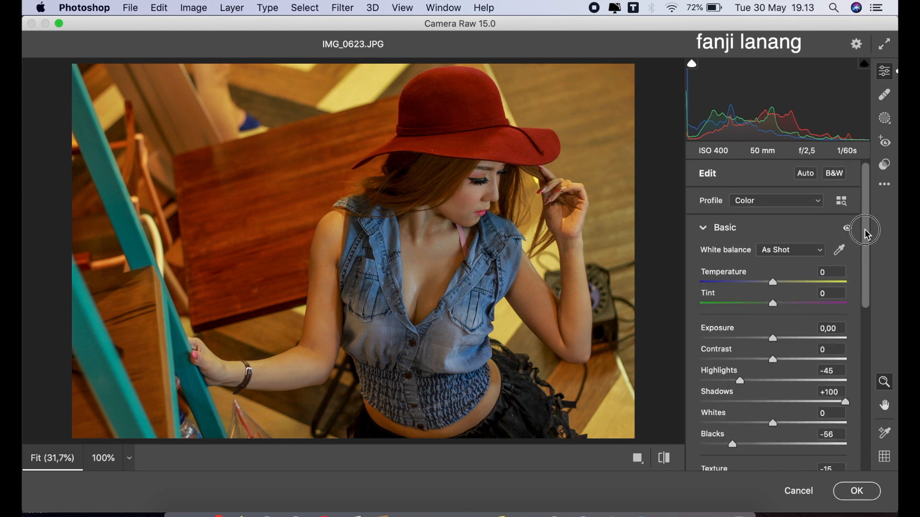
click(702, 229)
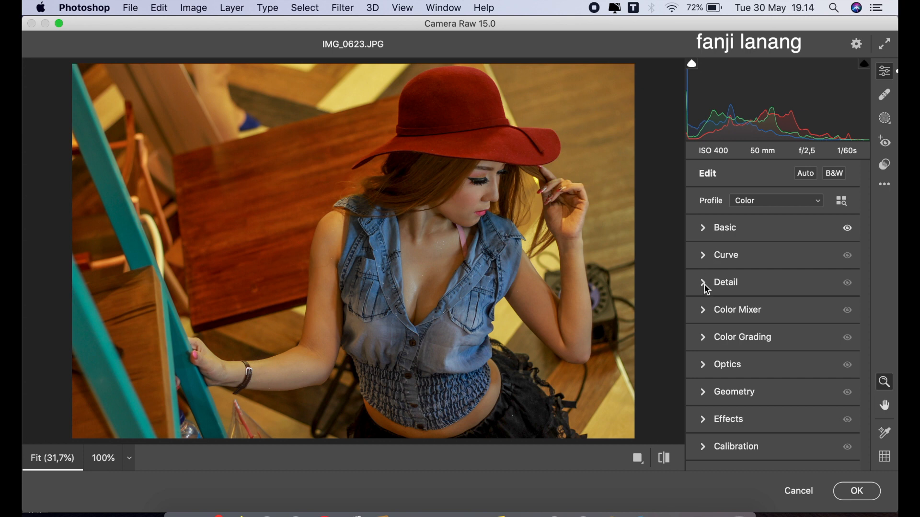
Set the Color Mixer hues to Oranges -10, Yellows -15, Greens +35, Aquas +25 and Blues -20
click(708, 311)
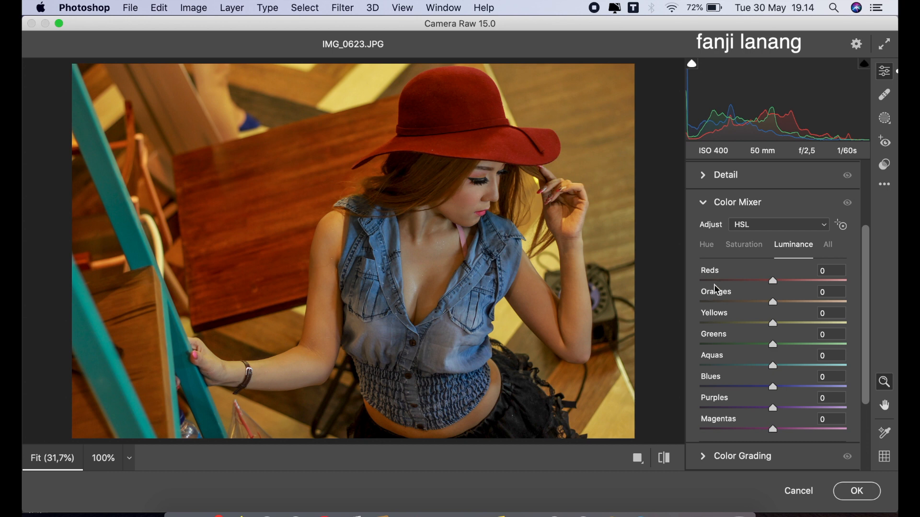
click(713, 249)
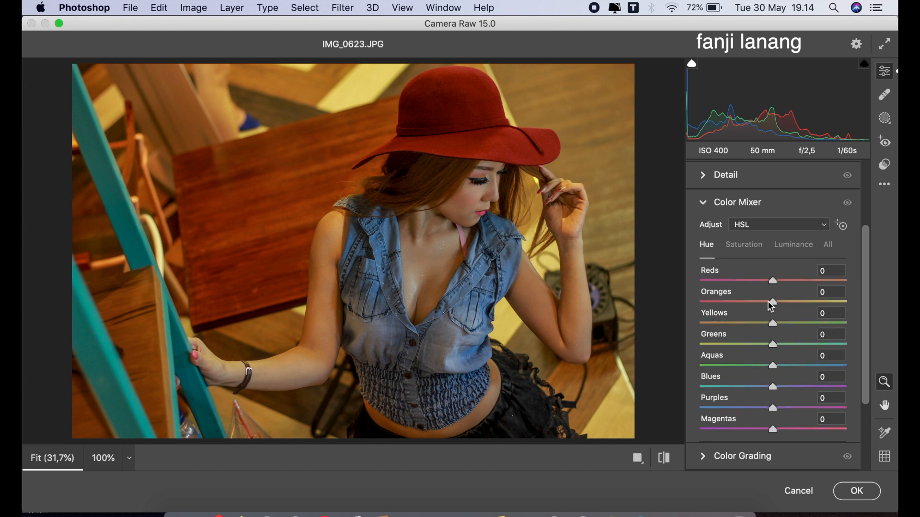
drag(768, 301, 797, 355)
click(790, 366)
click(760, 389)
click(760, 390)
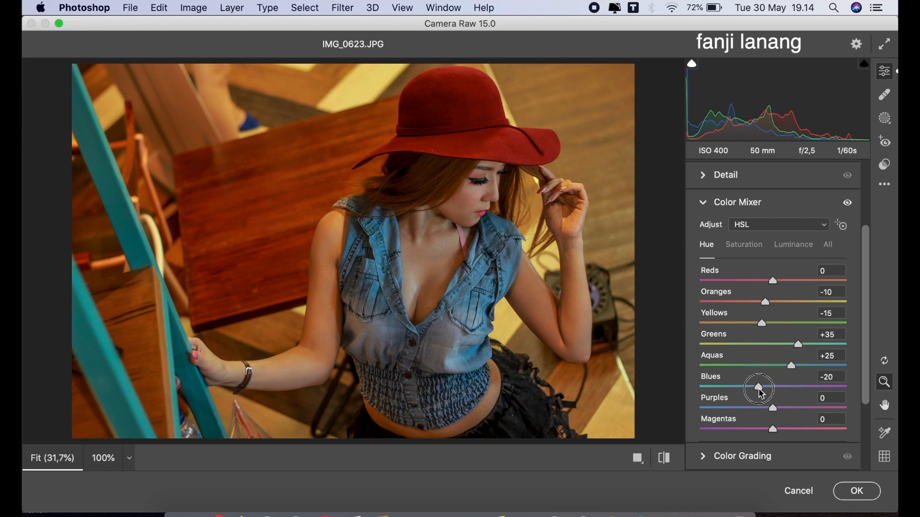
Set the Color Mixer saturation to Yellows -20 and Greens -25
click(744, 247)
click(760, 324)
mouse_move(762, 331)
mouse_down()
mouse_move(757, 355)
mouse_move(757, 347)
mouse_up()
click(757, 345)
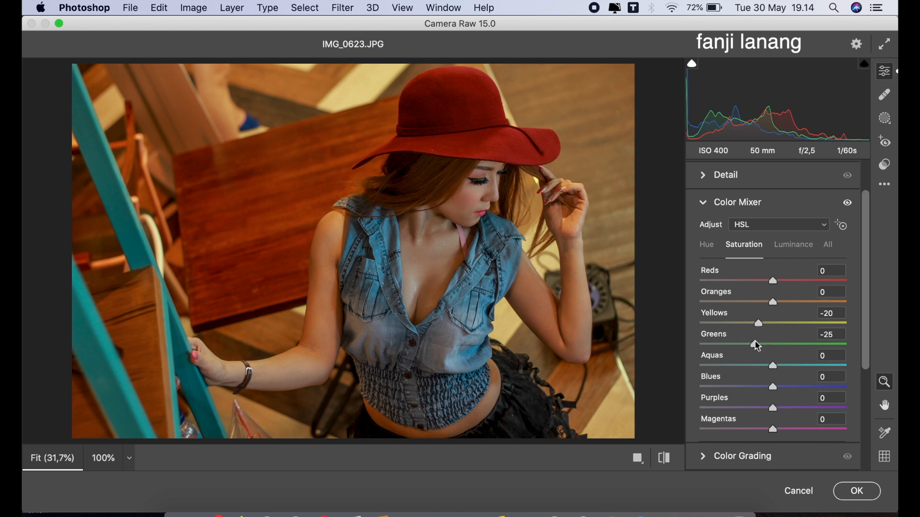
Raise the Color Mixer luminance of Oranges to +15 and compare the photo with its default settings
click(786, 253)
drag(782, 303, 783, 312)
click(668, 458)
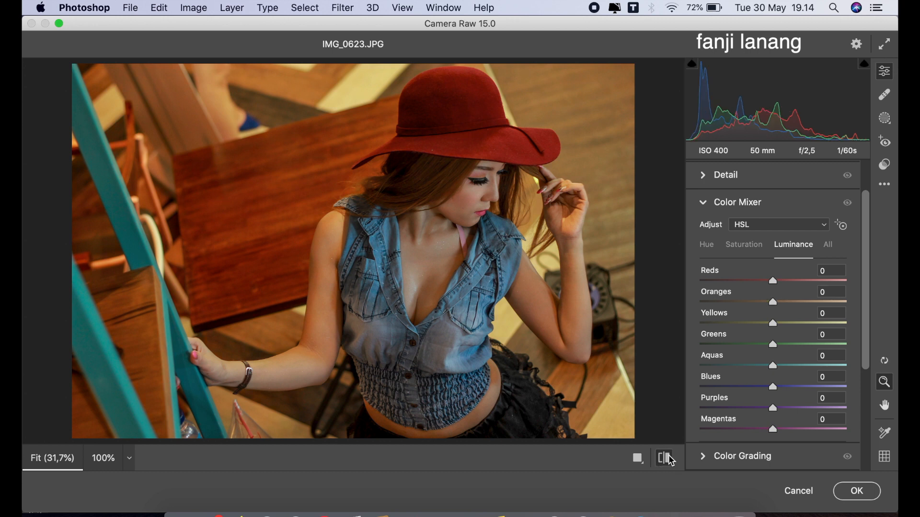
click(668, 458)
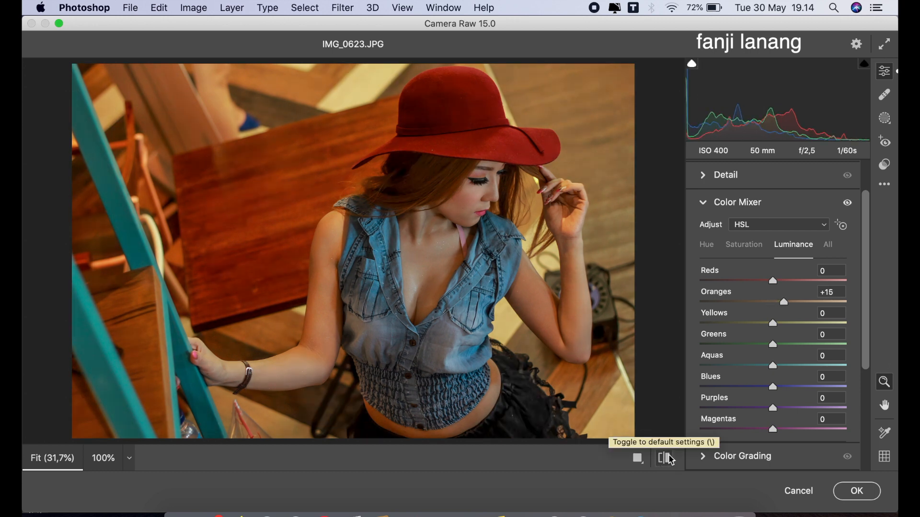
click(703, 204)
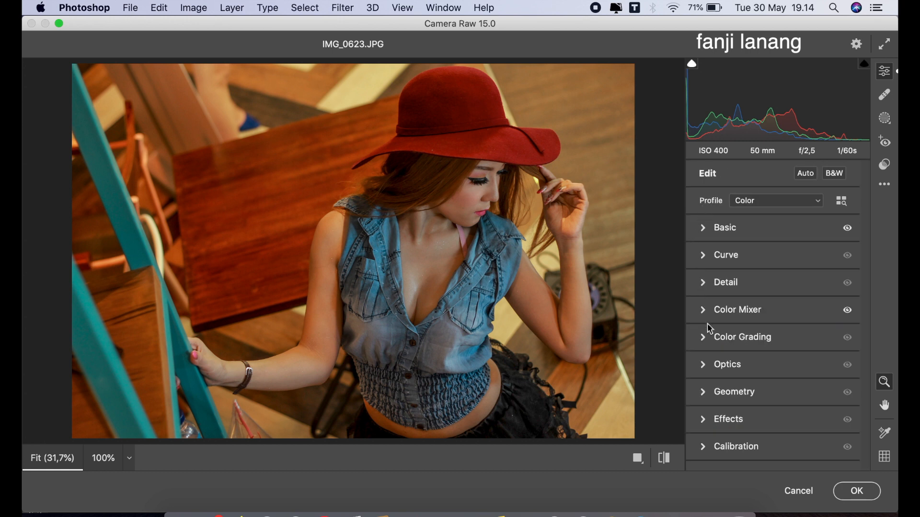
Darken the photo's corners by setting the Optics vignette to -58
click(704, 365)
drag(746, 238, 732, 247)
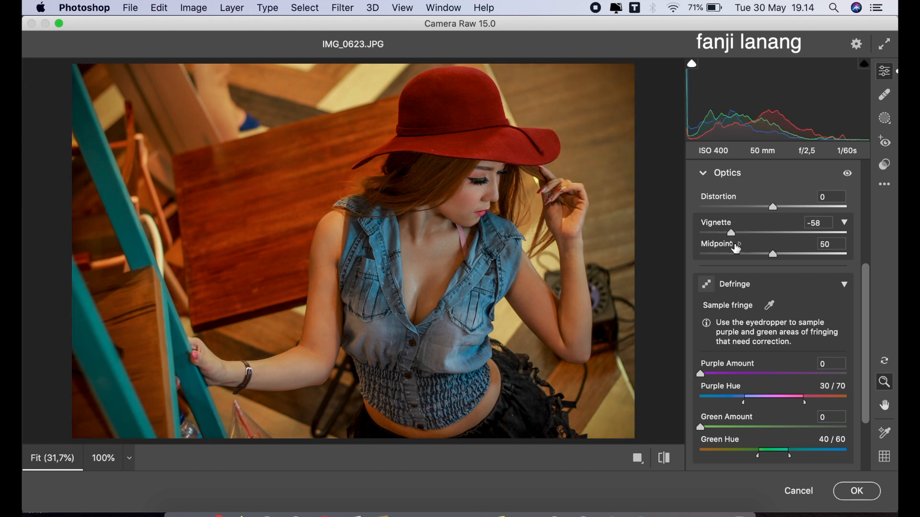
click(707, 177)
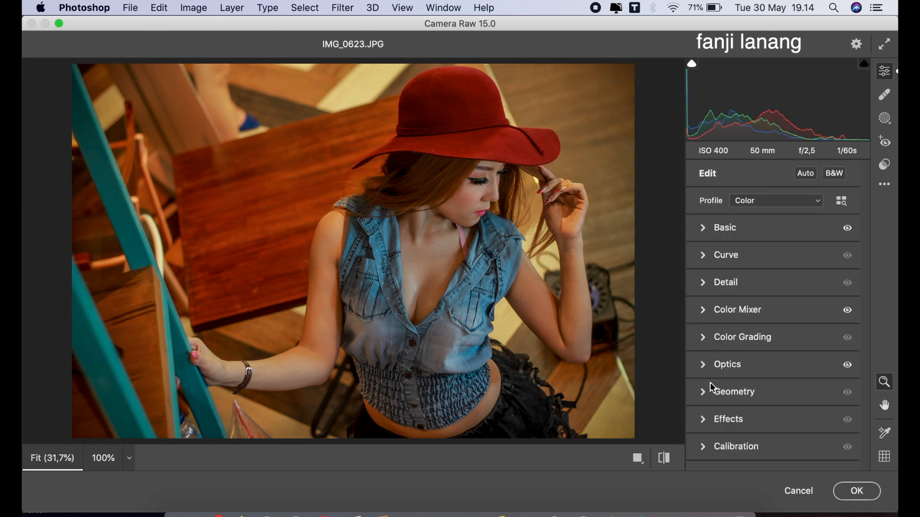
Set the Calibration hues to +30 for Red Primary, +46 for Green Primary and -20 for Blue Primary
click(704, 447)
mouse_move(782, 313)
mouse_down()
mouse_move(795, 310)
mouse_move(796, 319)
mouse_up()
drag(772, 372, 807, 405)
drag(763, 437, 759, 437)
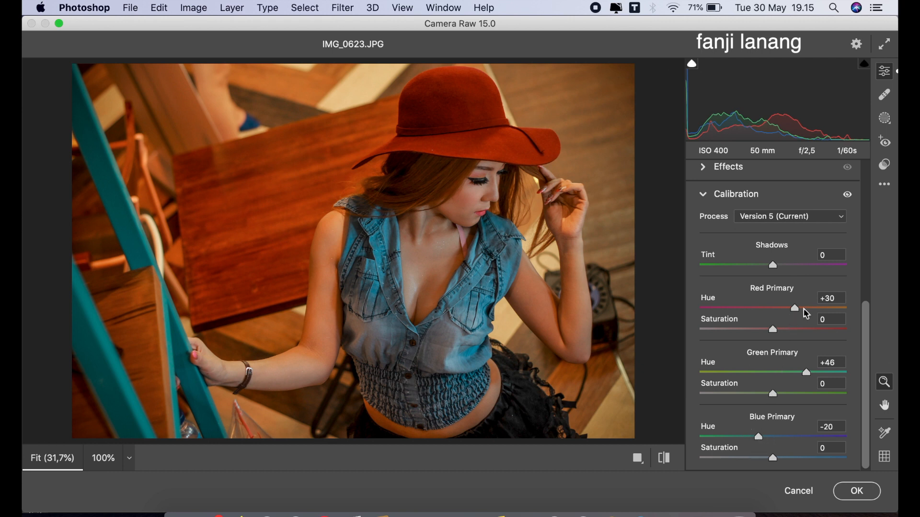
Refine the Calibration to Red Primary hue +35 and saturation +10 and Green Primary hue +22, and compare with the default settings
drag(807, 309, 783, 355)
drag(799, 312, 801, 314)
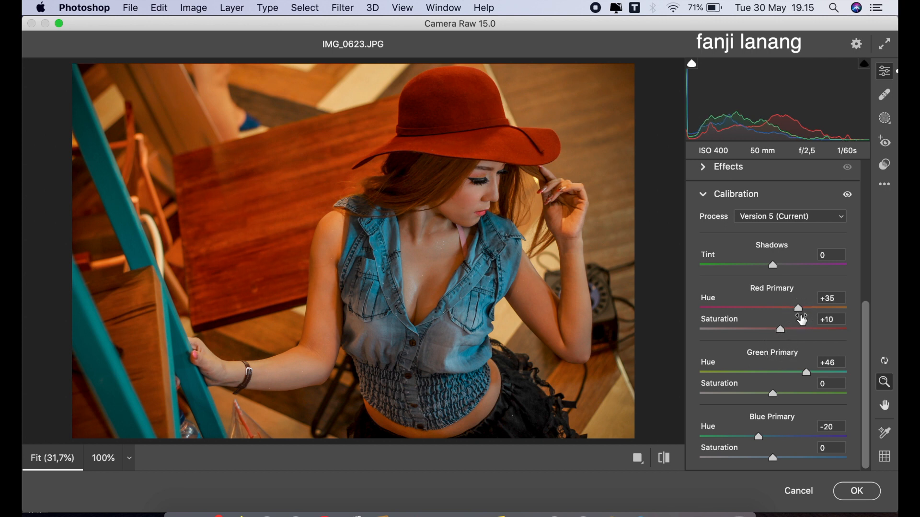
drag(796, 378, 792, 399)
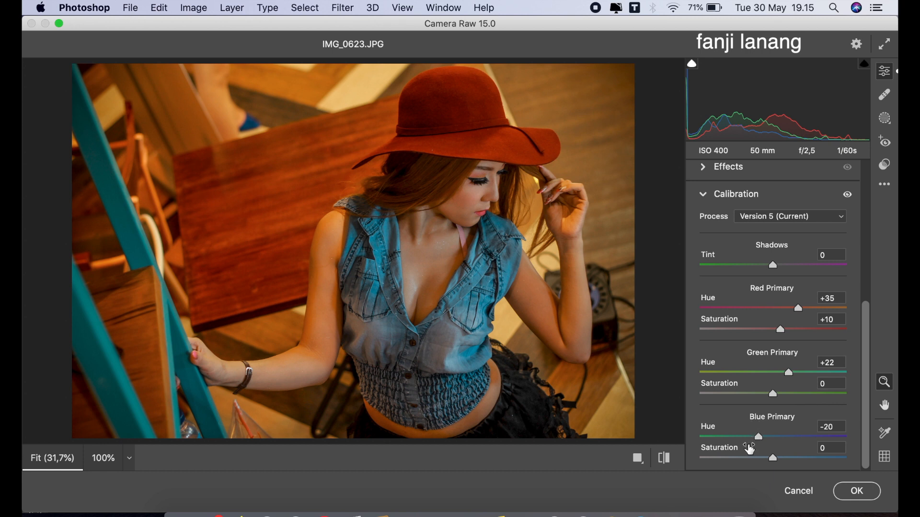
mouse_move(751, 441)
mouse_down()
mouse_move(749, 434)
mouse_move(723, 445)
mouse_move(761, 453)
mouse_up()
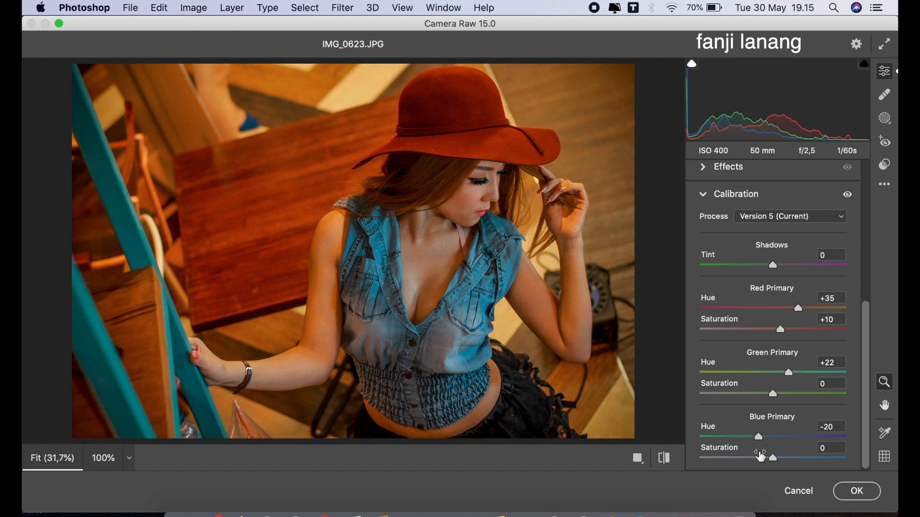
click(663, 460)
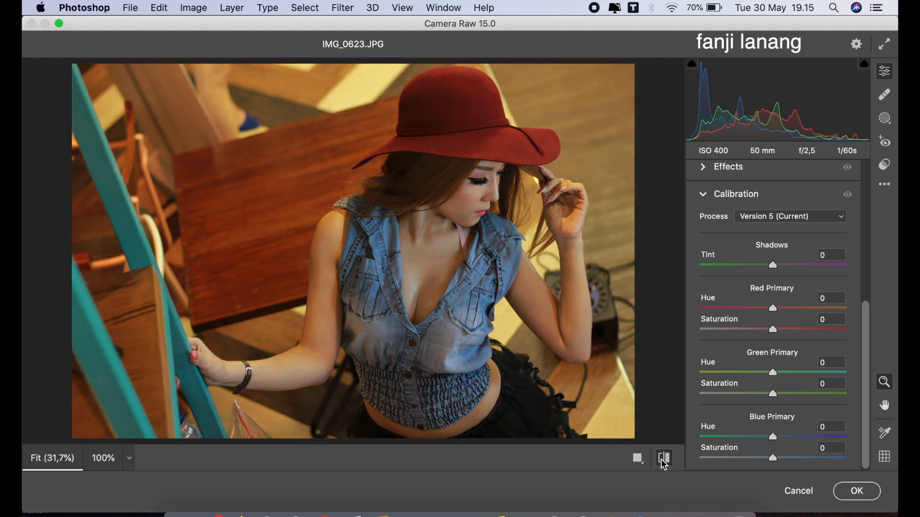
click(663, 460)
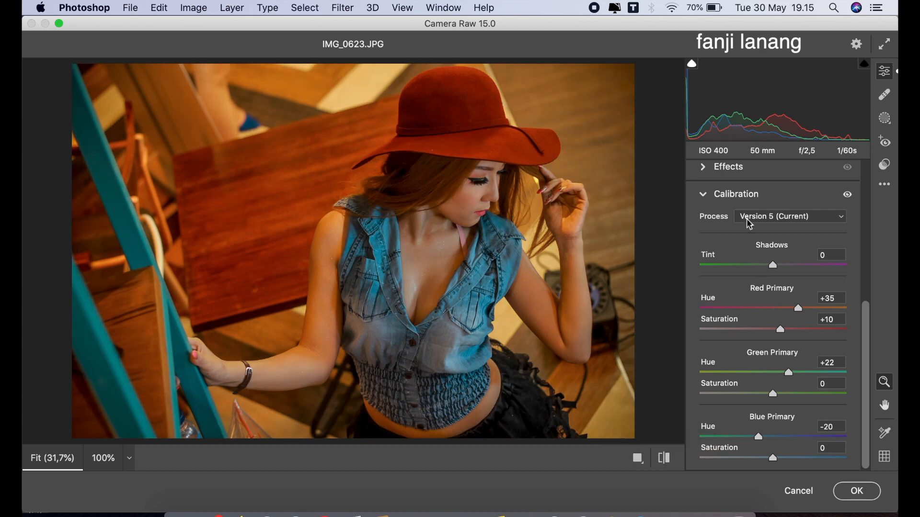
click(703, 194)
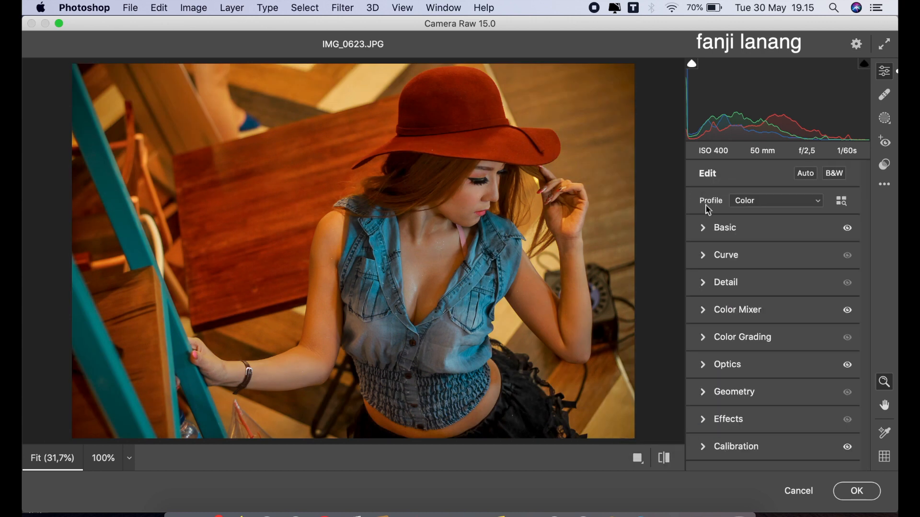
Shape the overall point curve through 0/19, 61/70, 128/163 and 255/241 (input/output), and compare the photo with its default settings
click(702, 258)
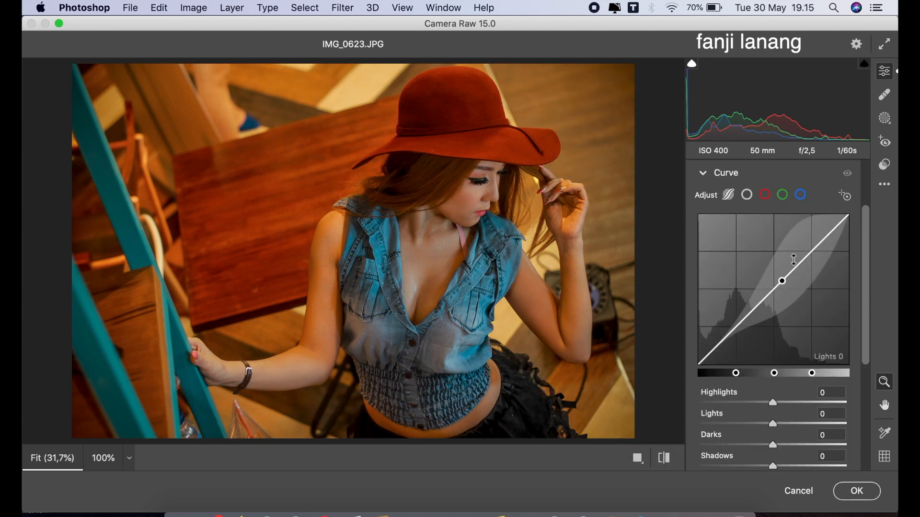
click(747, 195)
drag(774, 279, 774, 267)
drag(774, 267, 774, 269)
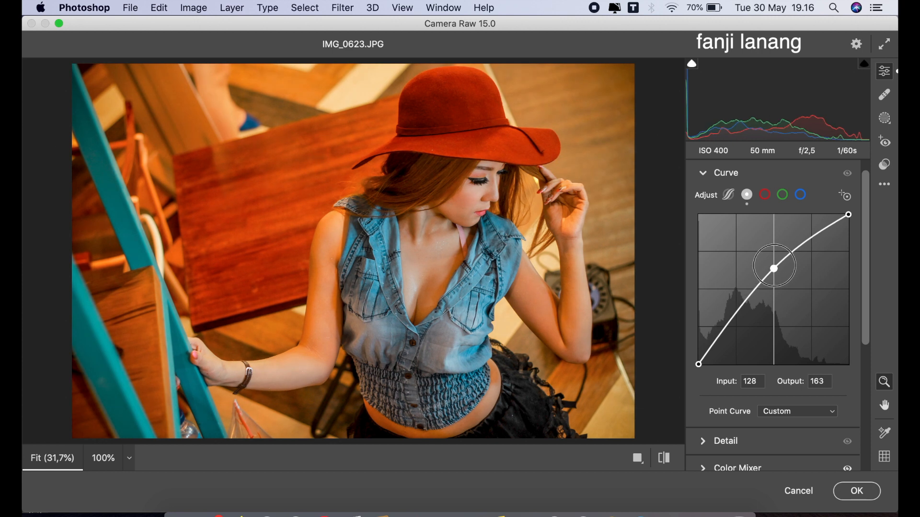
drag(735, 315, 732, 324)
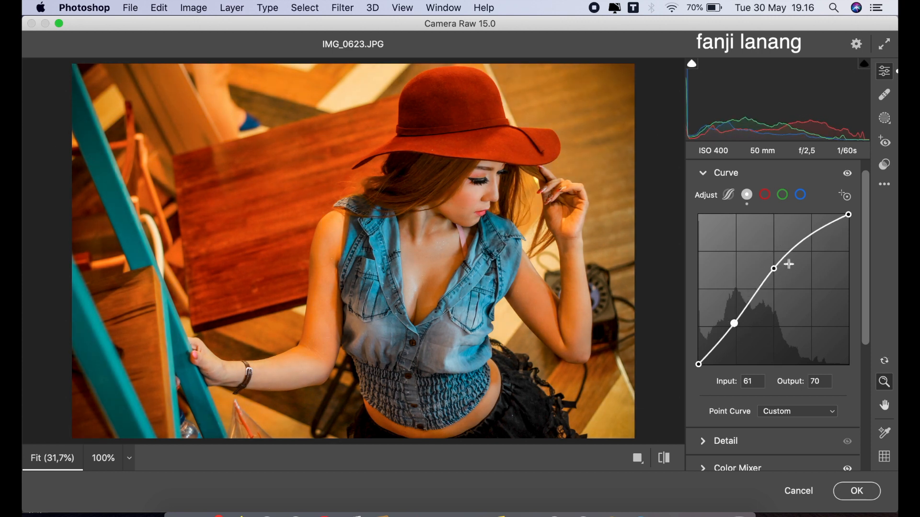
drag(848, 215, 848, 223)
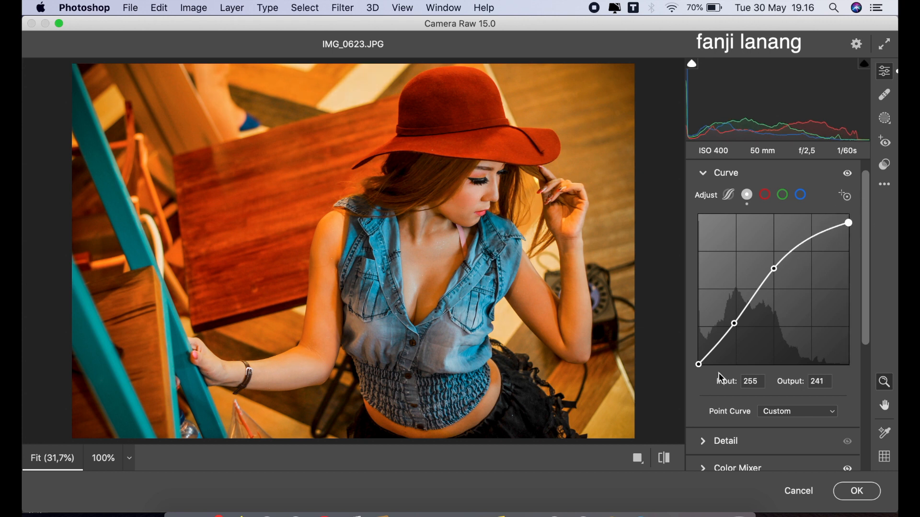
mouse_move(697, 364)
mouse_down()
mouse_move(698, 344)
mouse_move(698, 353)
mouse_up()
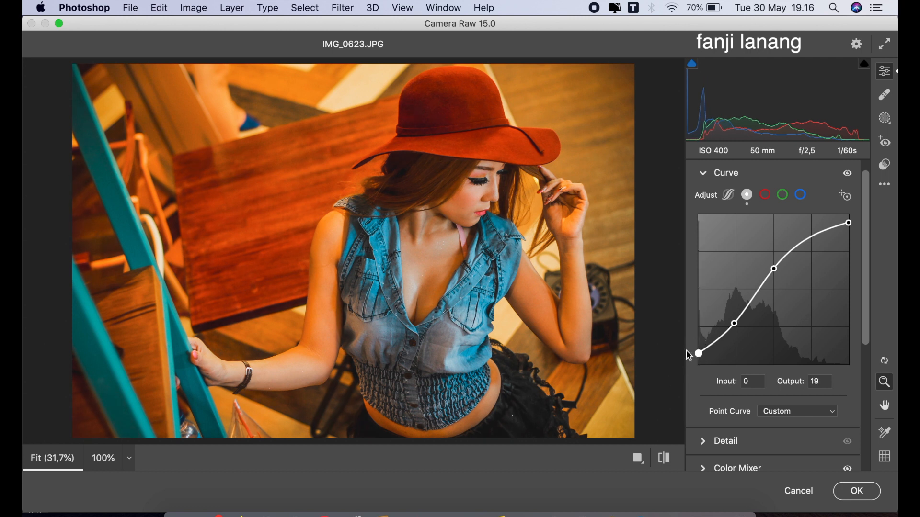
click(664, 458)
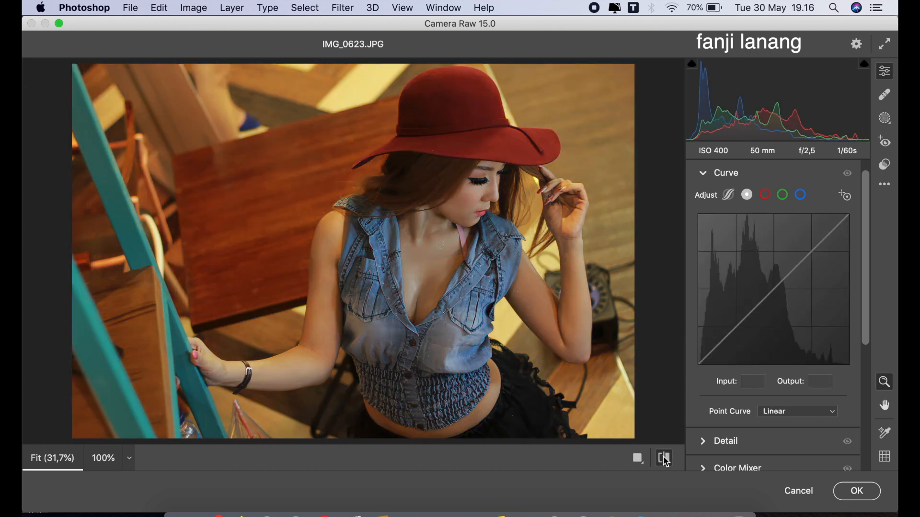
click(664, 458)
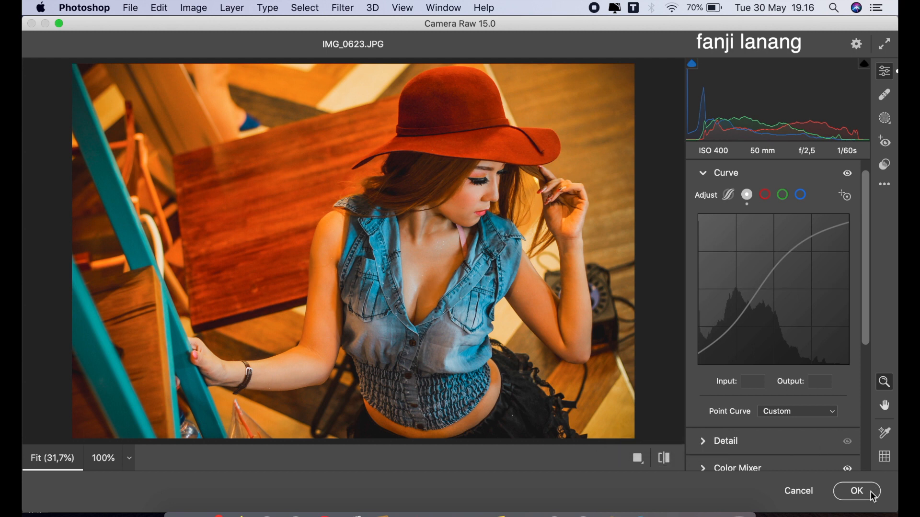
Move the blue channel curve's white point to input 244, apply the Camera Raw edits and compare with the original layer
click(801, 195)
mouse_move(848, 214)
mouse_down()
mouse_move(830, 215)
mouse_move(843, 215)
mouse_up()
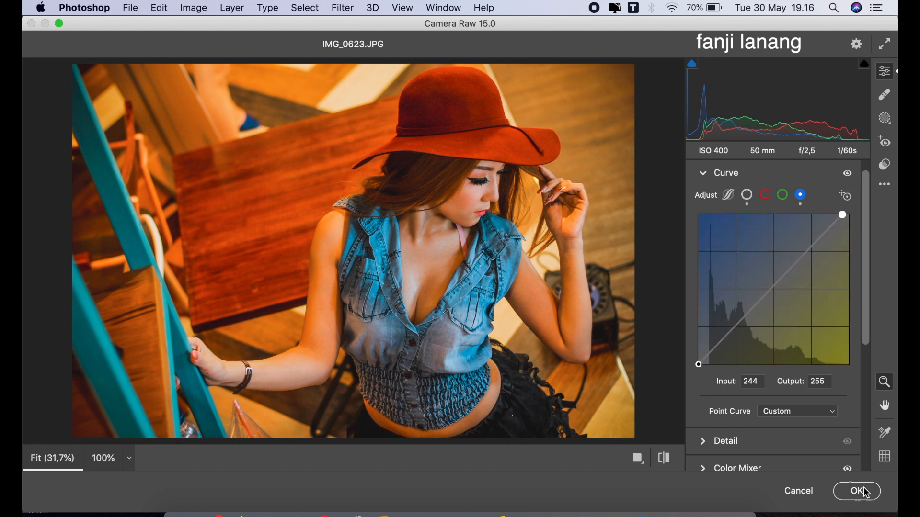
click(857, 491)
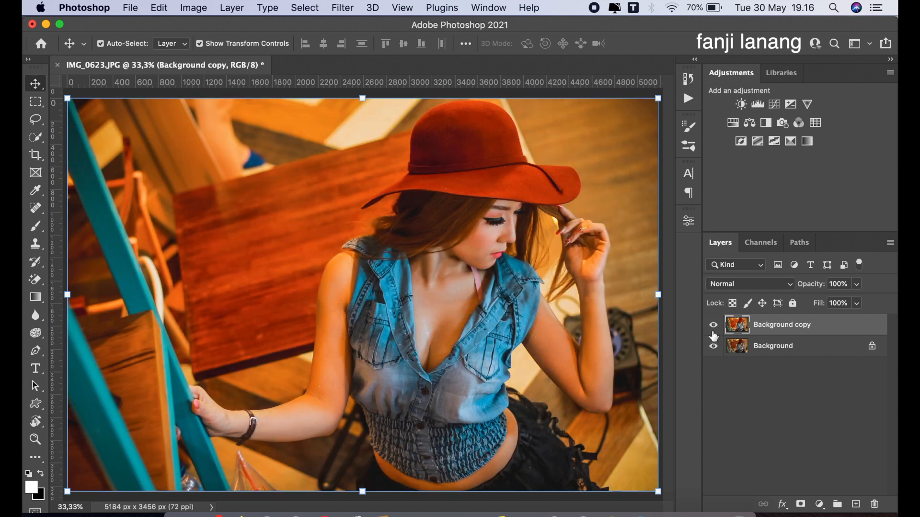
click(713, 326)
click(712, 327)
Add a new empty layer on top and set up the Brush tool with the signature brush at size 300
click(856, 504)
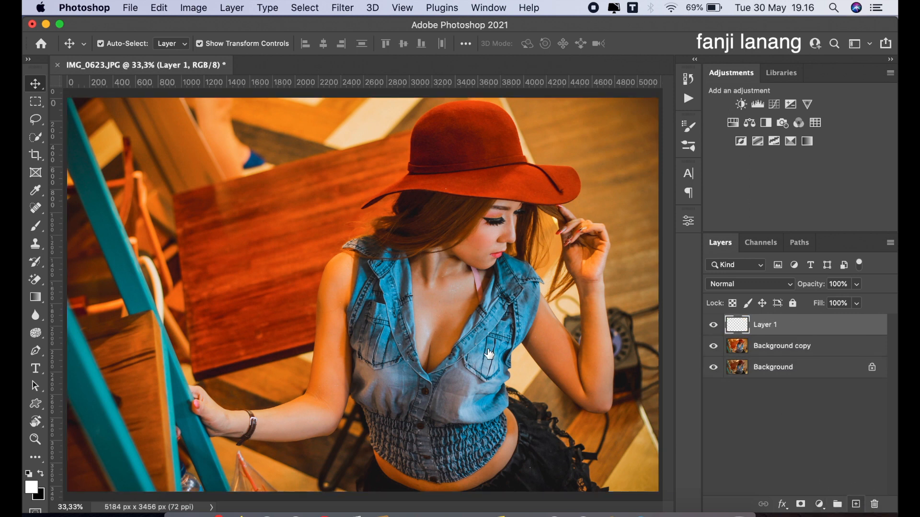
click(35, 225)
click(122, 46)
click(47, 168)
click(291, 53)
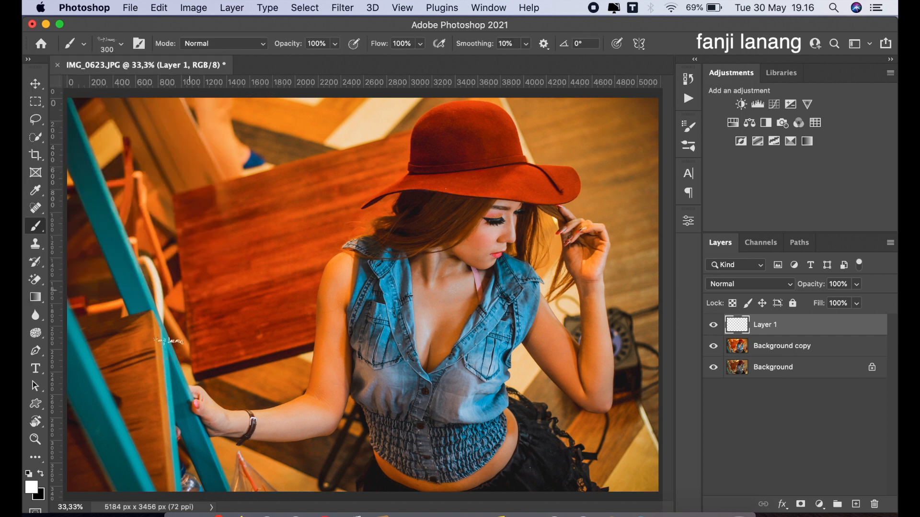